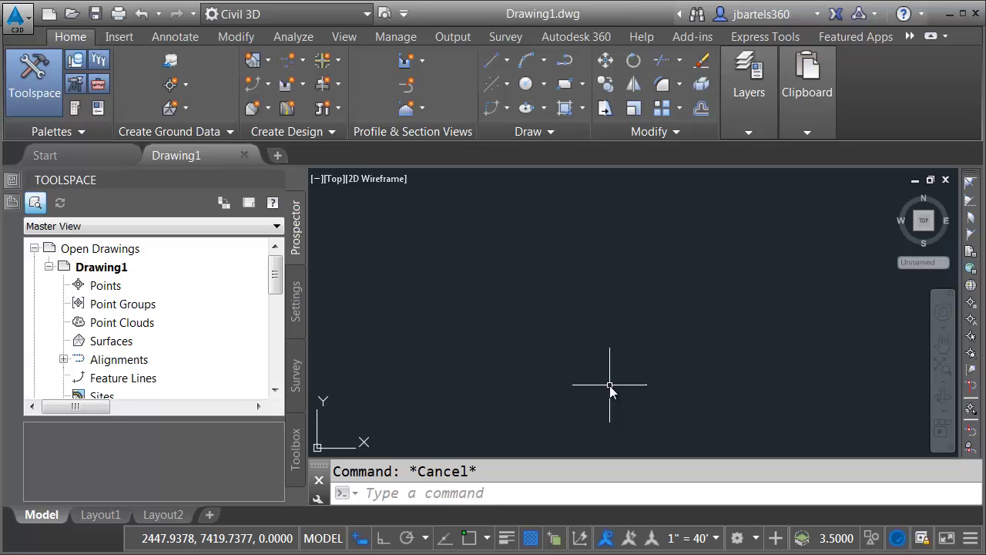
Step: Show the tool palettes and Toolbox, then launch Productivity Pack 3's Import Civil 3D Subassemblies
key("ctrl+3")
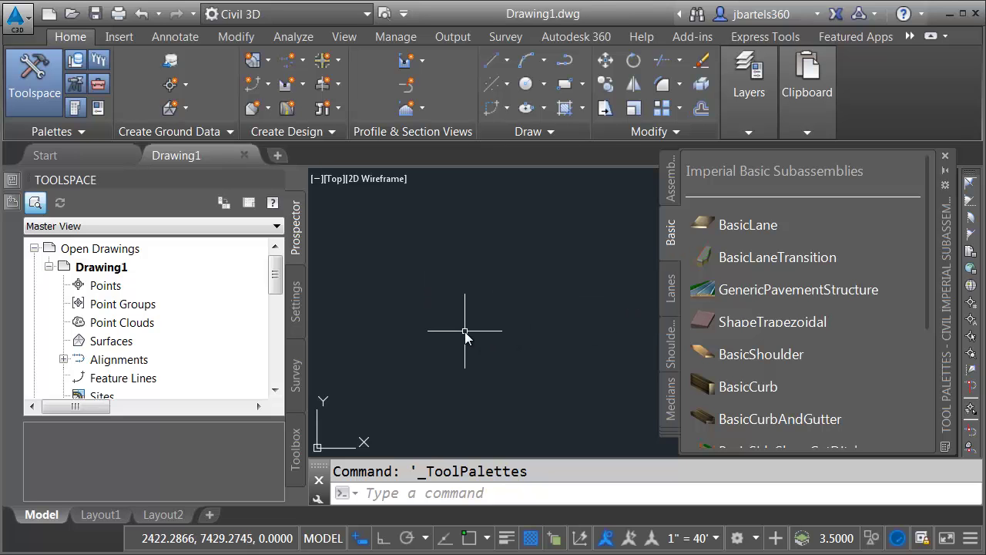
left_click(297, 447)
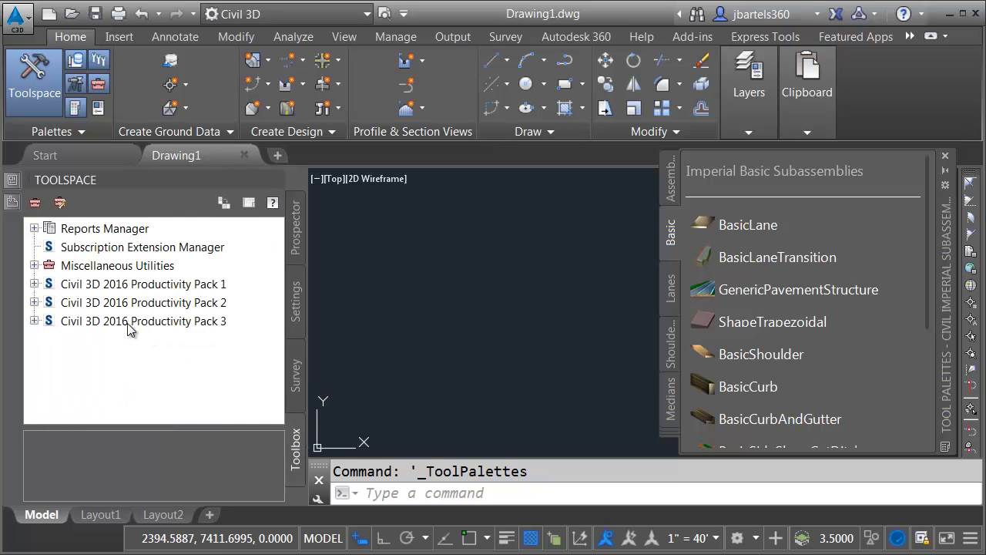
left_click(34, 321)
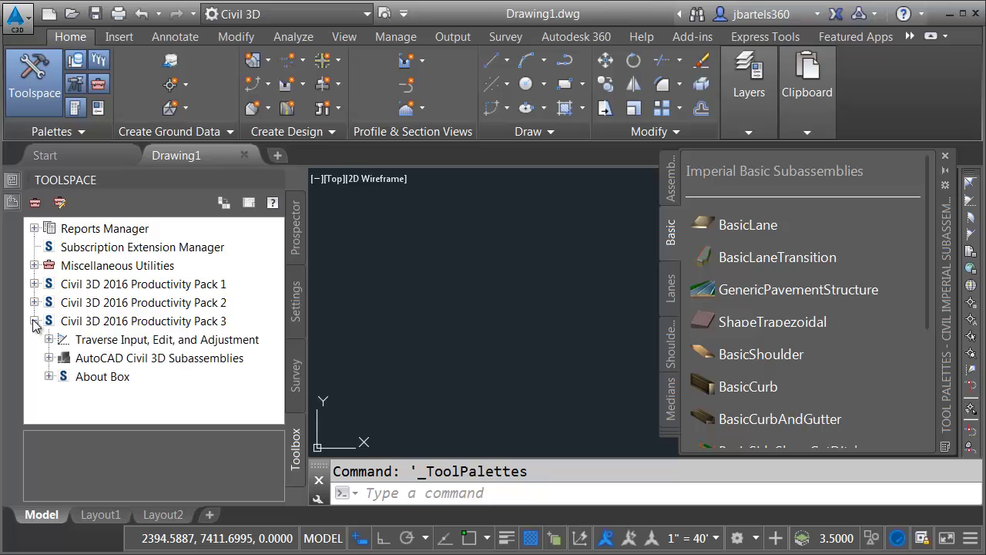
left_click(49, 357)
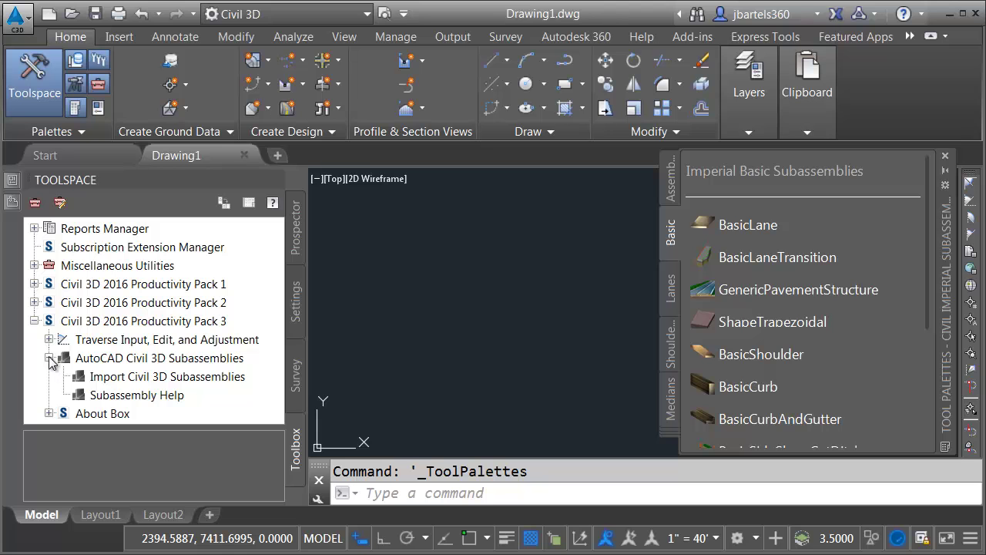
double_click(106, 383)
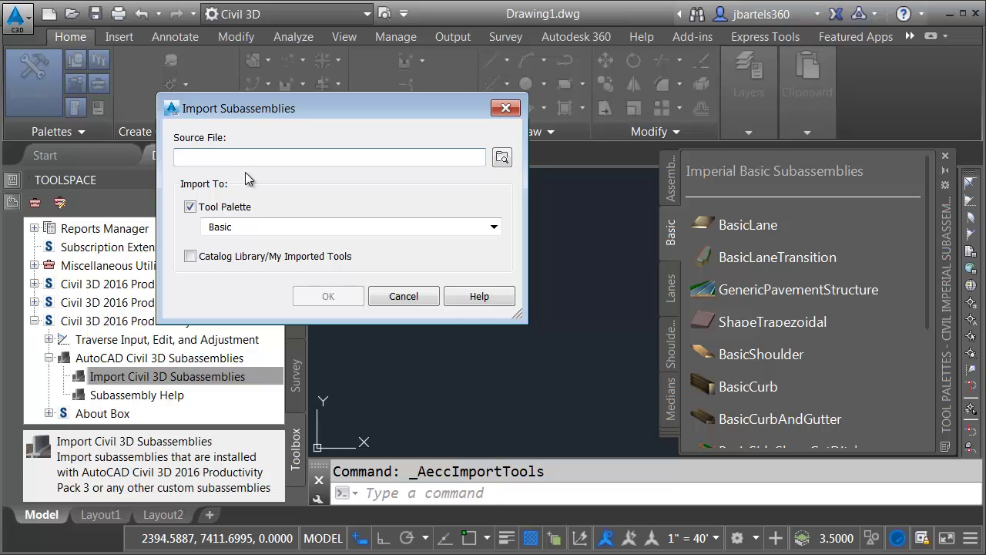
Step: Close the import dialog and open the Productivity Pack 3 help topic on adding PKT files to palettes
left_click(505, 108)
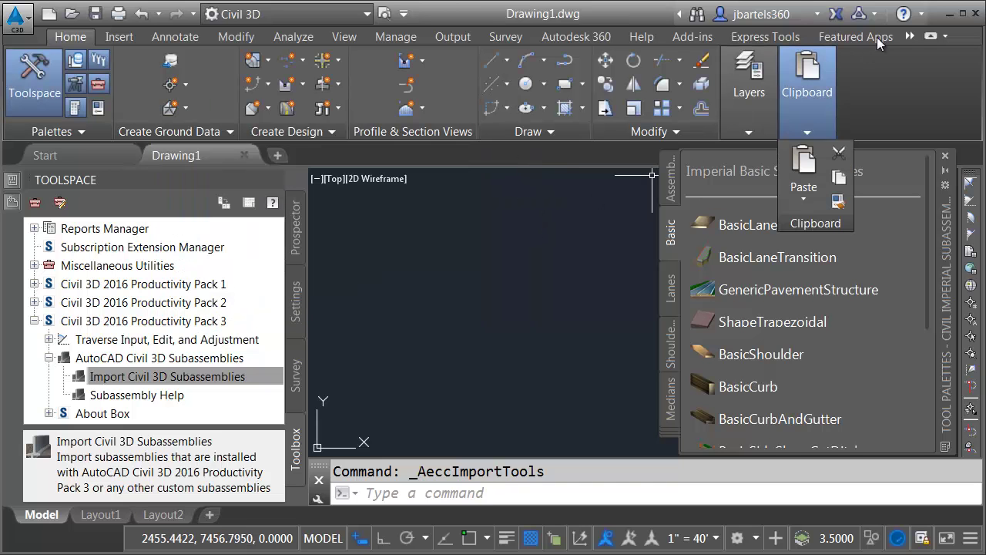
left_click(903, 15)
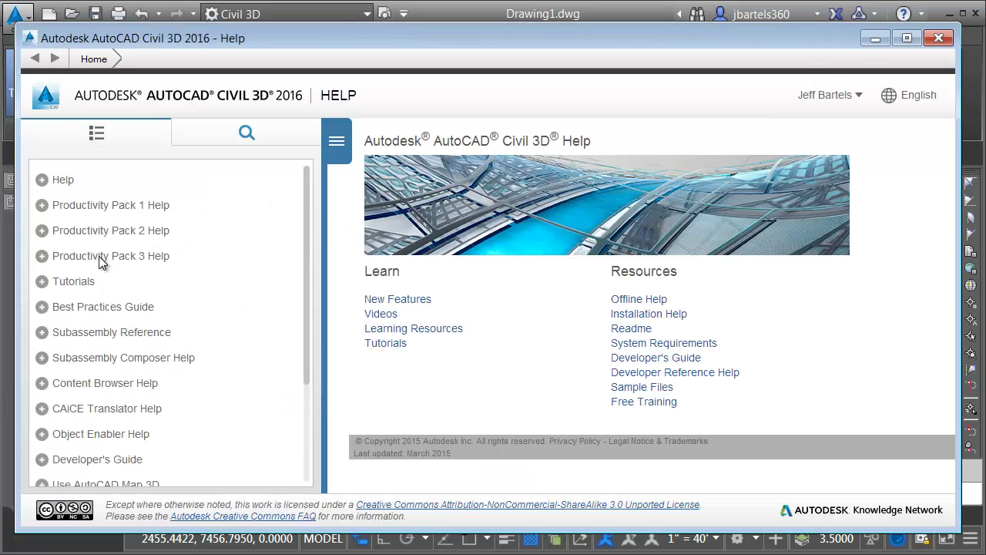
left_click(43, 257)
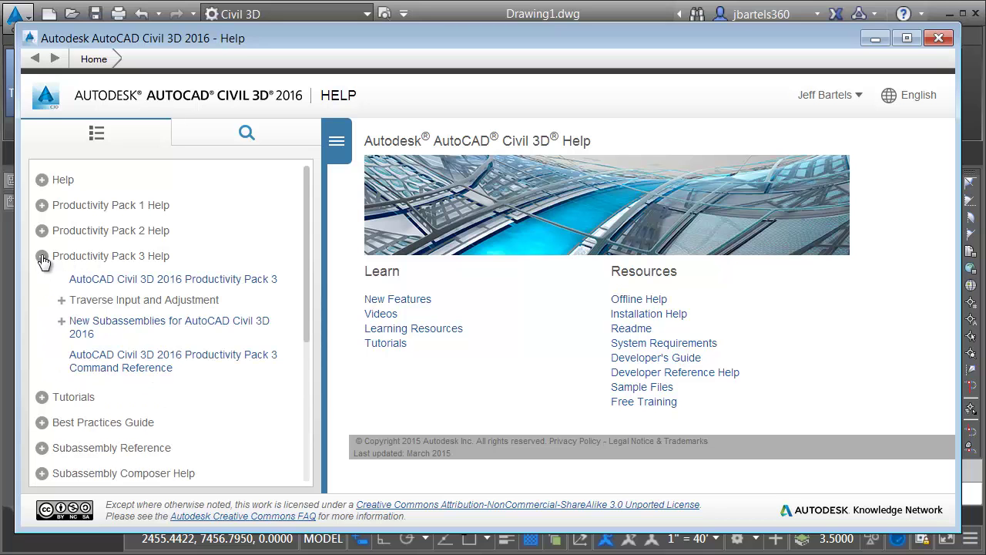
left_click(124, 328)
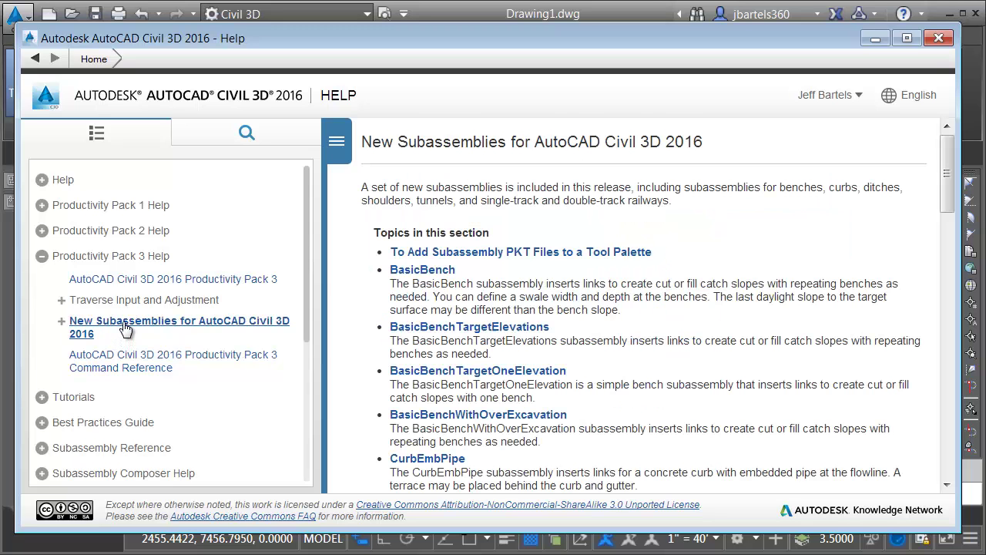
left_click(499, 257)
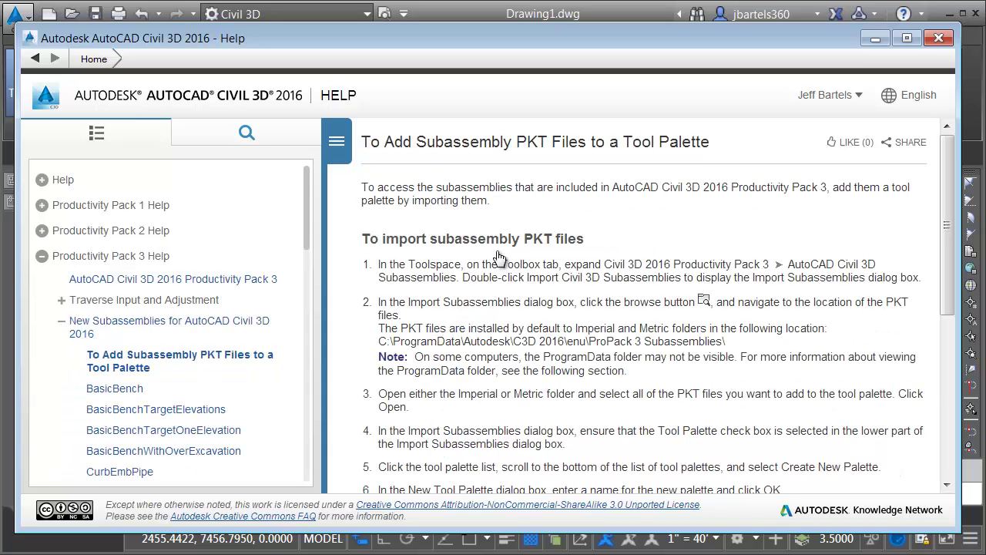
Step: Copy the default ProPack 3 Subassemblies folder path from the topic and close Help
left_click_drag(382, 341, 730, 348)
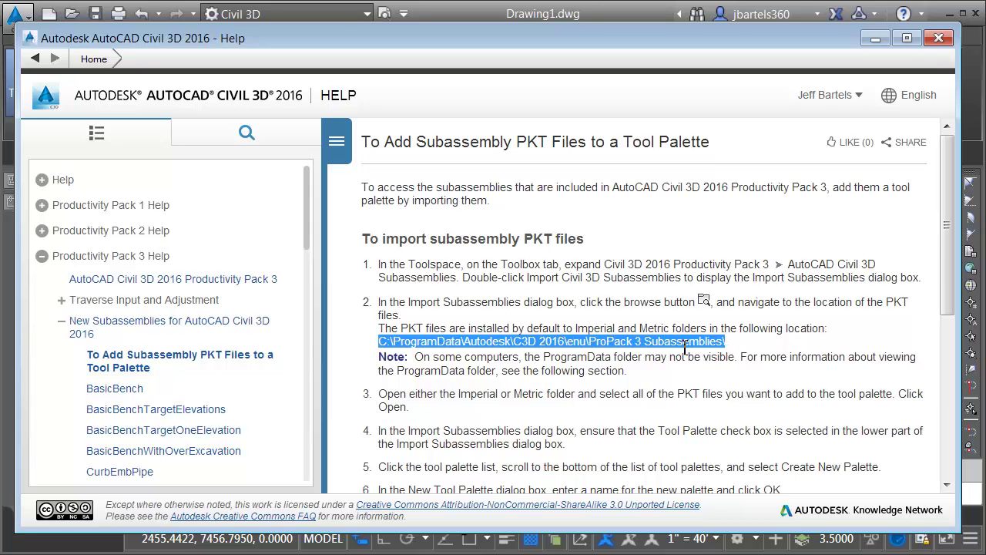
right_click(624, 344)
left_click(657, 351)
left_click(938, 38)
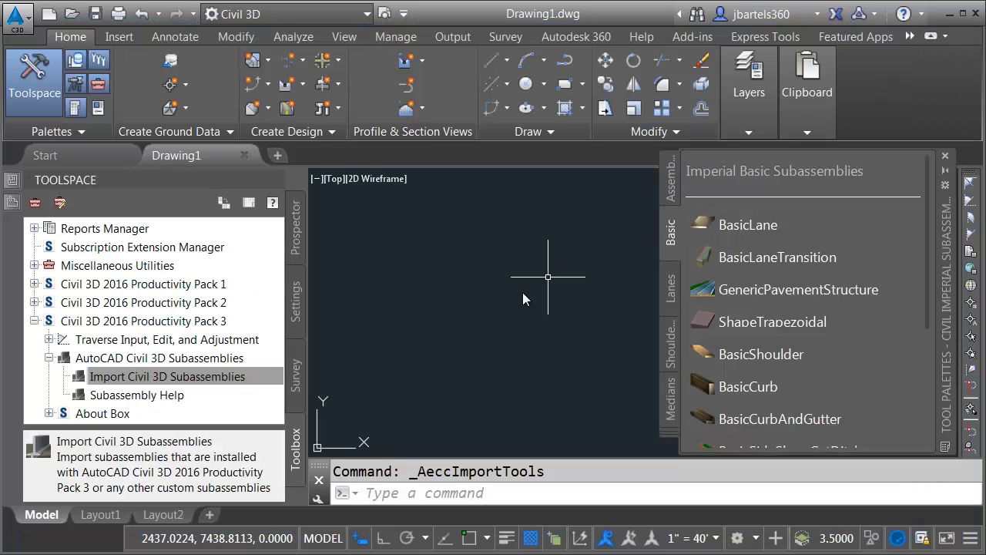
Step: Reopen the subassembly import and browse to the pasted ProPack 3 Subassemblies folder
double_click(106, 378)
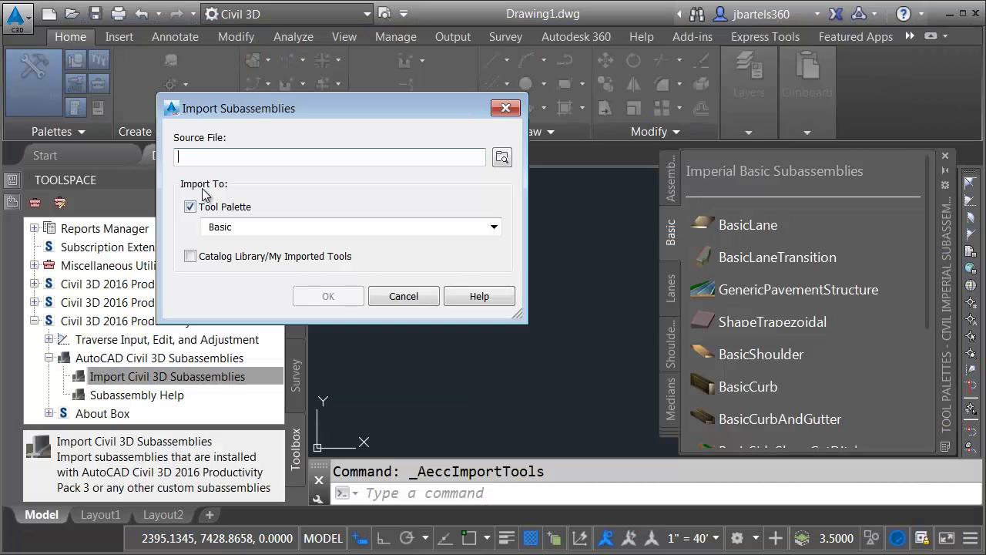
left_click(502, 158)
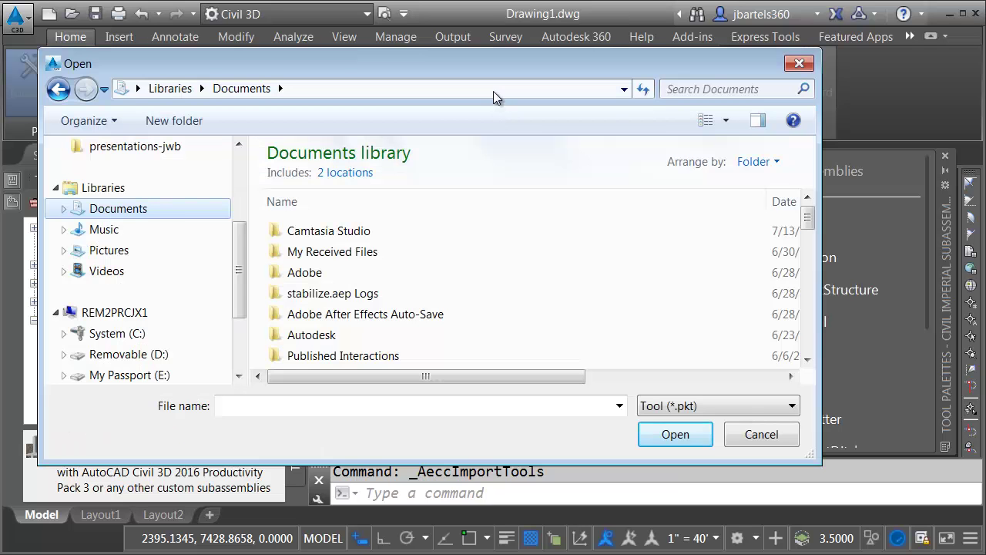
left_click(493, 90)
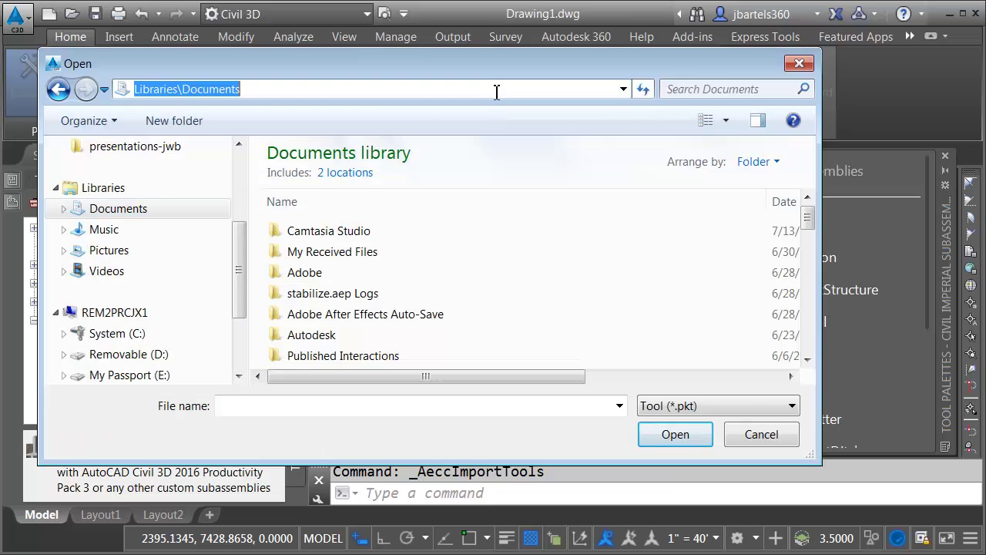
right_click(427, 91)
left_click(460, 160)
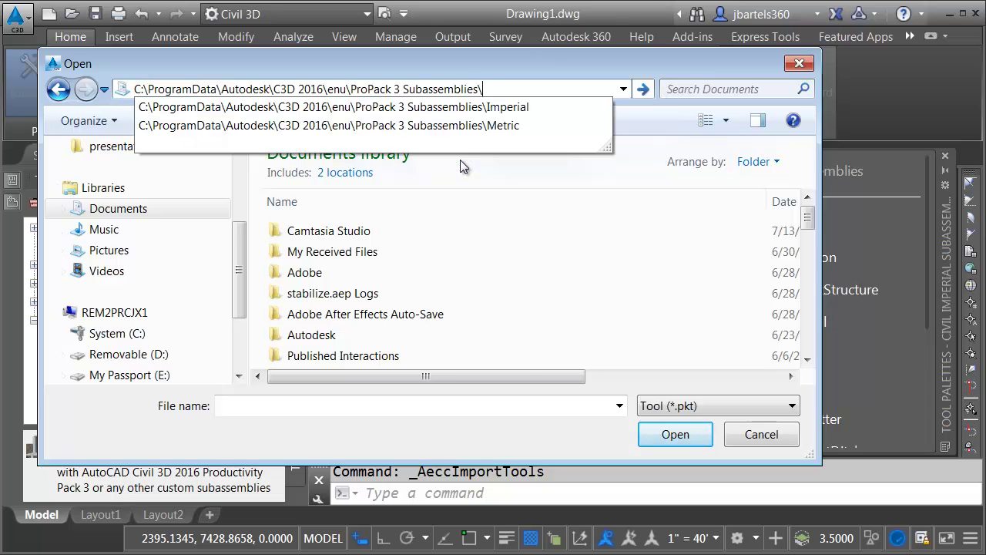
key("Return")
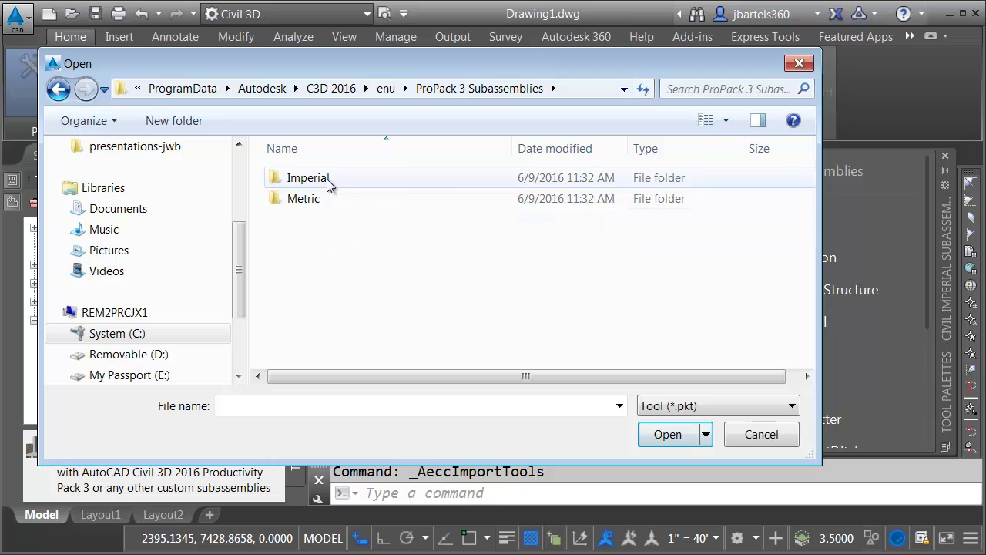
Step: Pick every Imperial PKT file, BasicBench.pkt through ValleyGutterSimple.pkt, as the import source
double_click(291, 178)
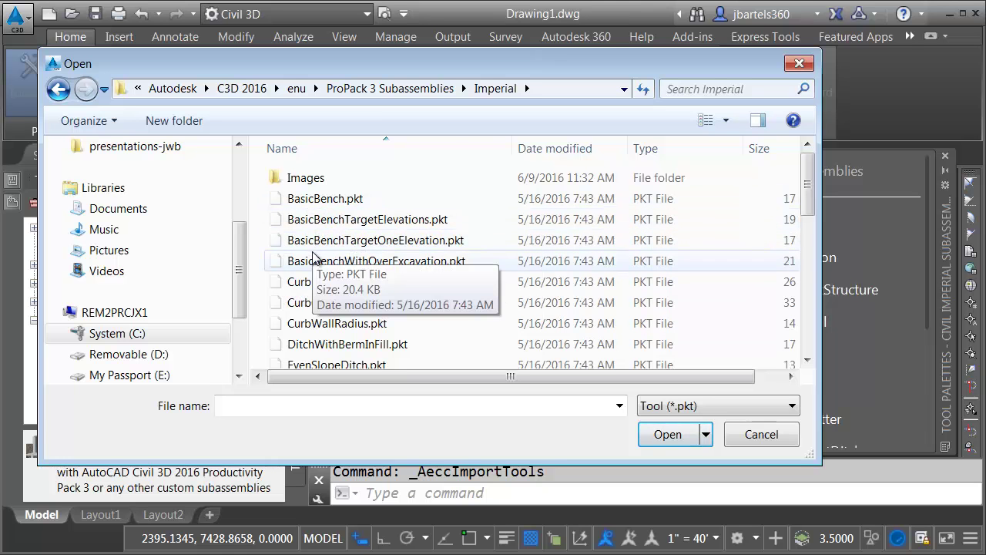
left_click(326, 203)
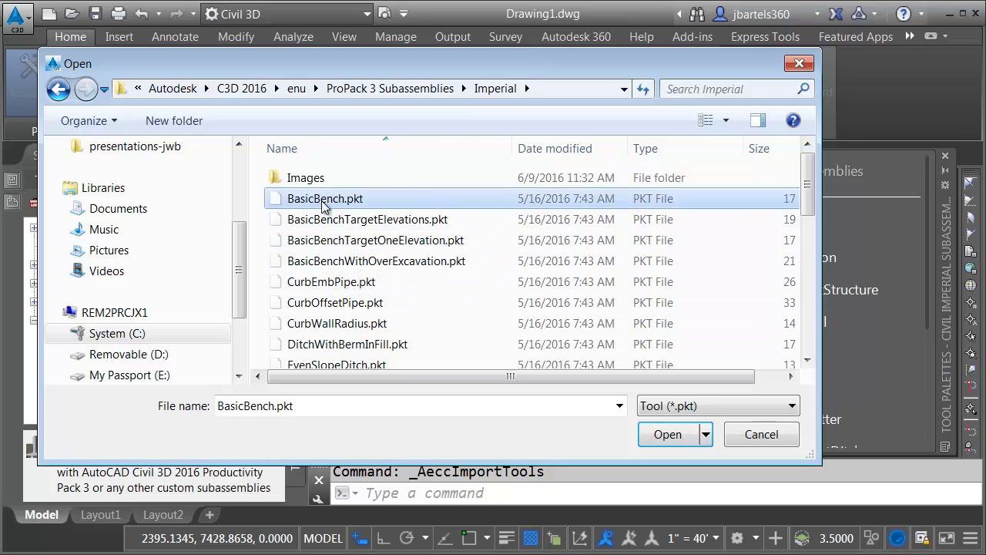
left_click_drag(807, 193, 817, 336)
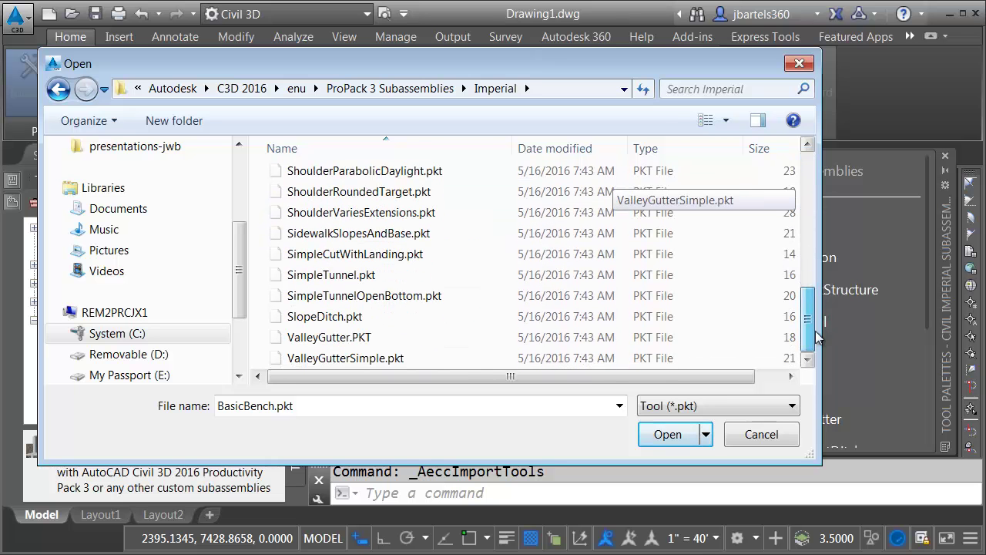
left_click(391, 358, "shift")
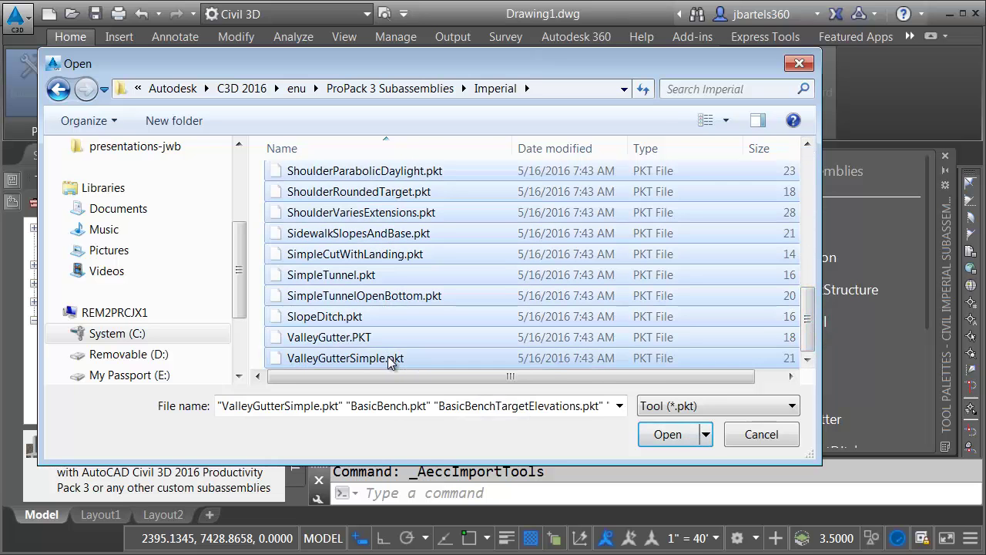
left_click(667, 435)
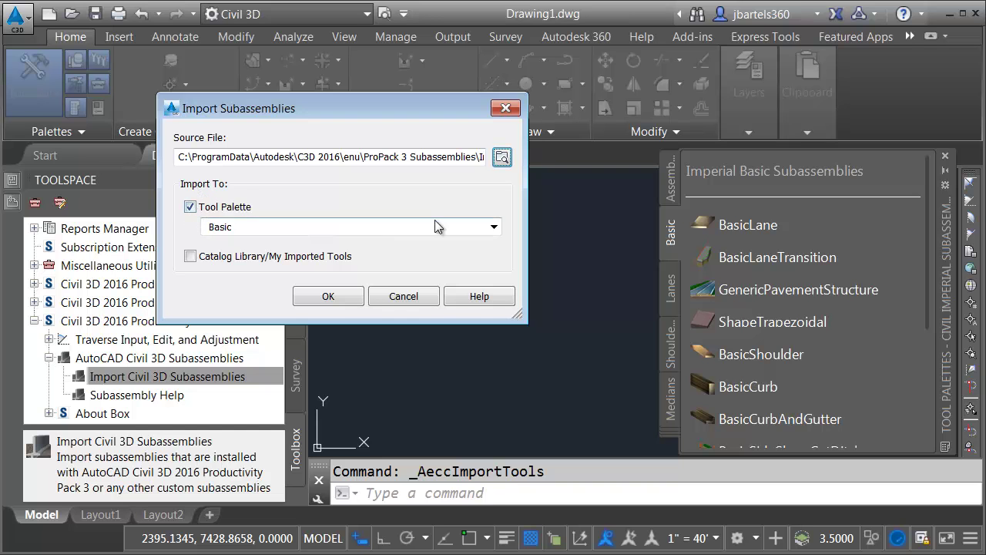
Step: Import the subassemblies into a new tool palette named 'PP3 Subassemblies'
left_click(493, 228)
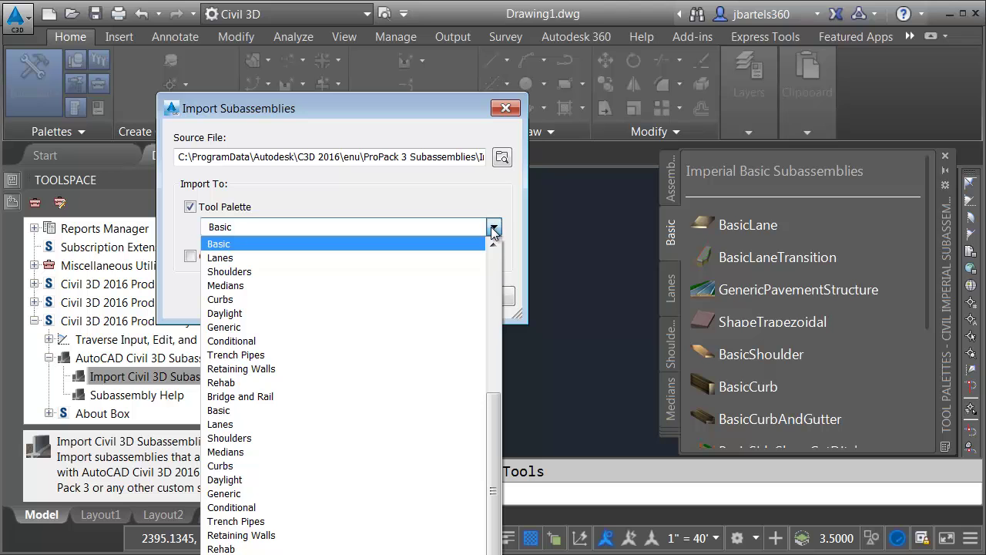
left_click_drag(494, 405, 495, 461)
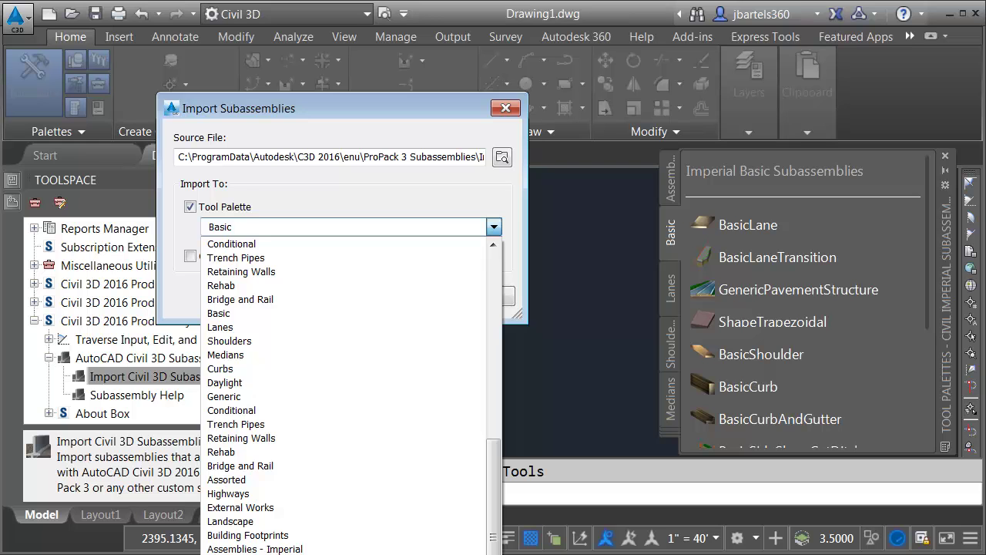
left_click(254, 550)
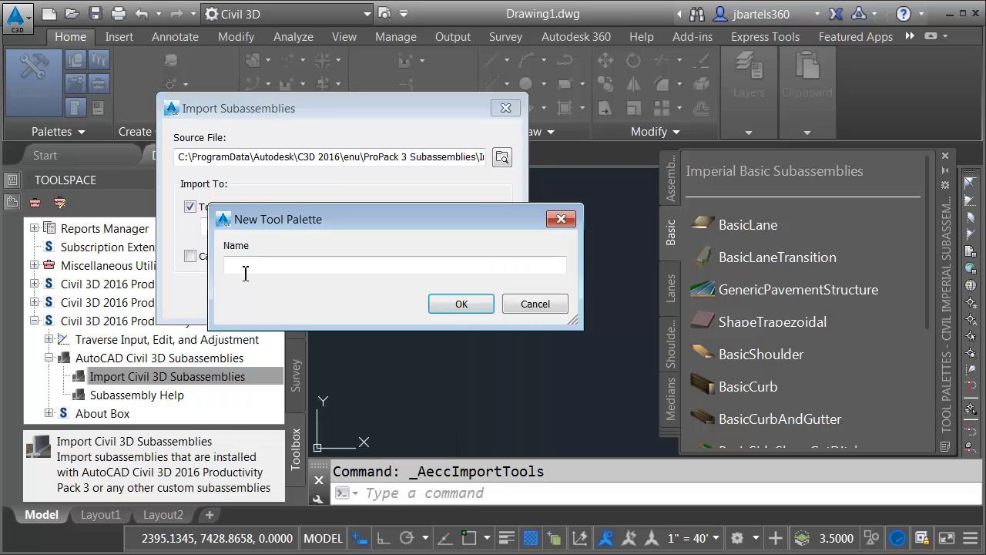
type("PP3")
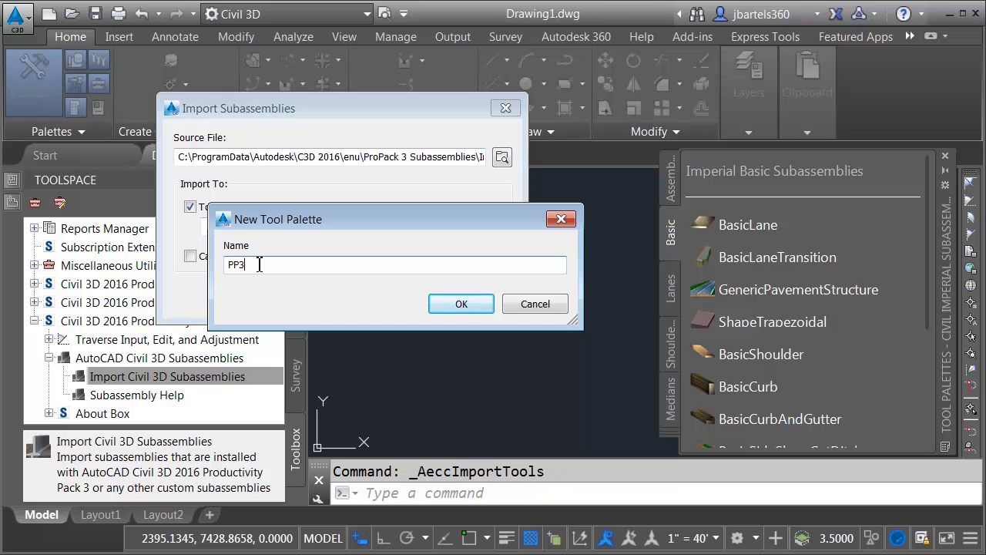
type(" Subassemblies")
left_click(461, 304)
left_click(339, 297)
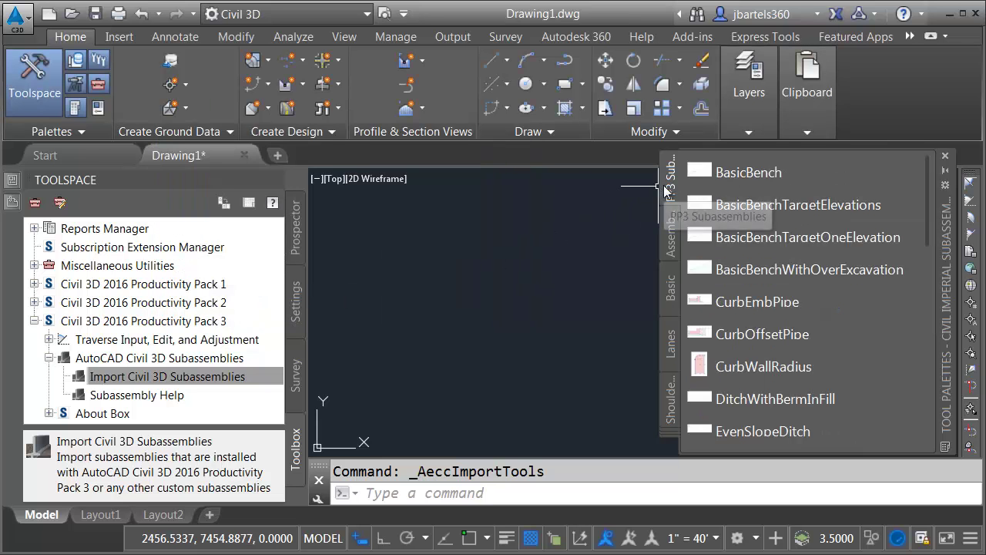
Step: Create a new assembly with default settings and place its baseline in the drawing
mouse_move(927, 204)
left_mouse_down()
mouse_move(925, 387)
mouse_move(928, 202)
left_mouse_up()
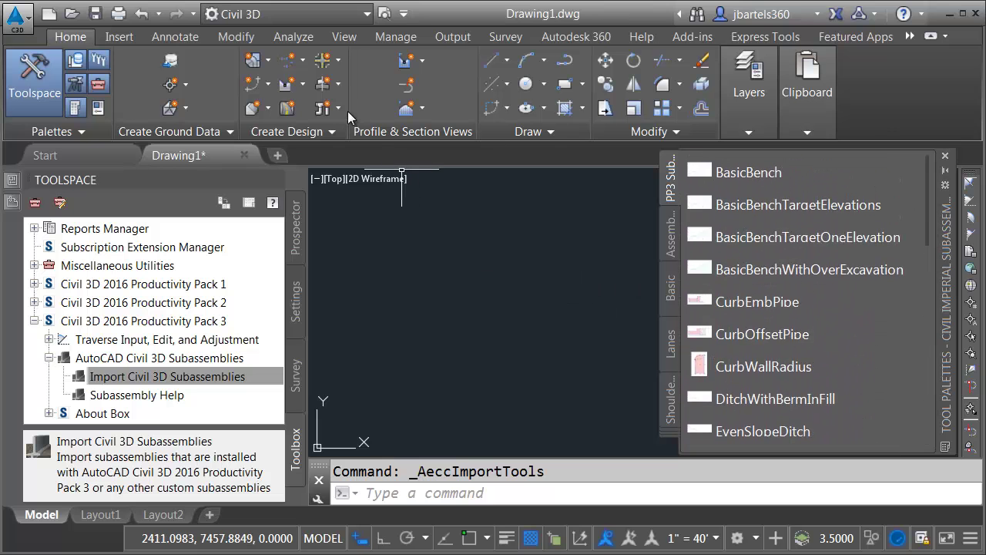
left_click(332, 85)
left_click(375, 116)
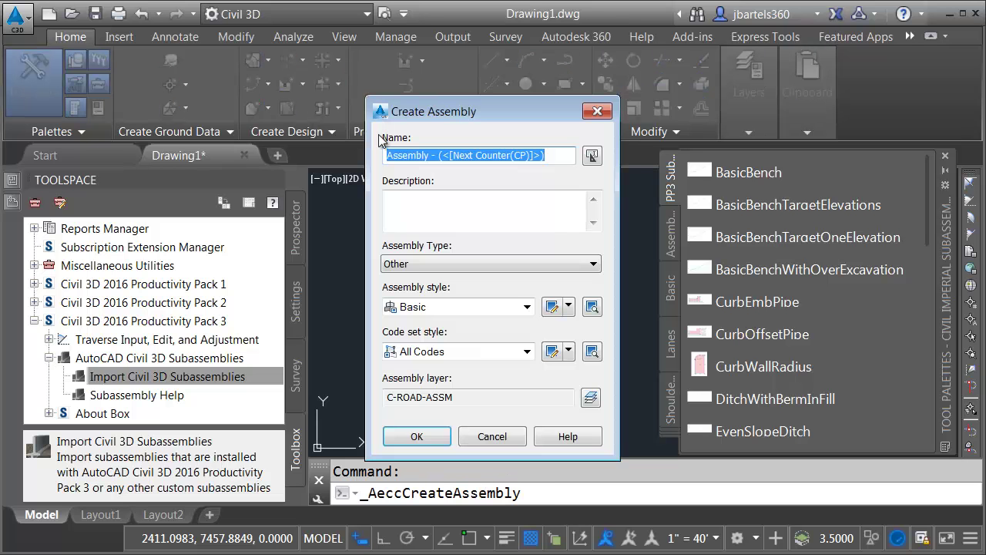
left_click(413, 436)
left_click(418, 323)
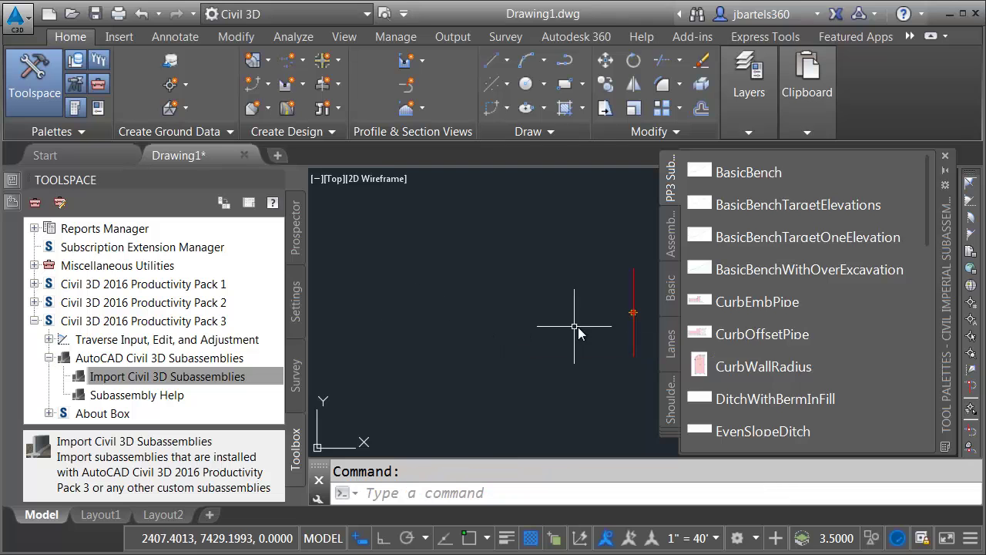
middle_click_drag(576, 329, 434, 314)
scroll(490, 307, "up", 4)
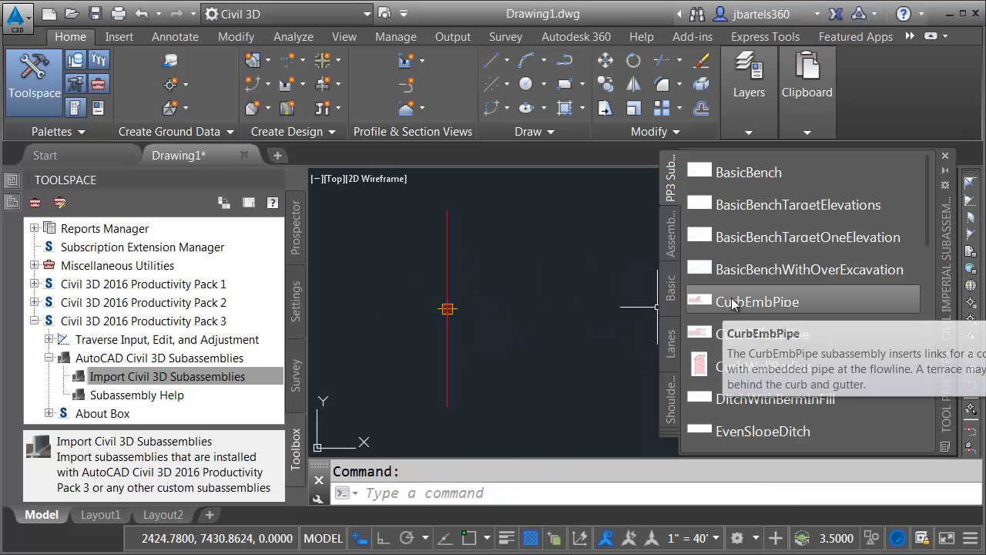
Step: Attach the CurbEmbPipe subassembly from the PP3 palette to the assembly baseline marker
mouse_move(732, 305)
left_mouse_down()
mouse_move(573, 291)
mouse_move(478, 311)
left_mouse_up()
left_click(441, 302)
key("Escape")
scroll(540, 287, "up", 2)
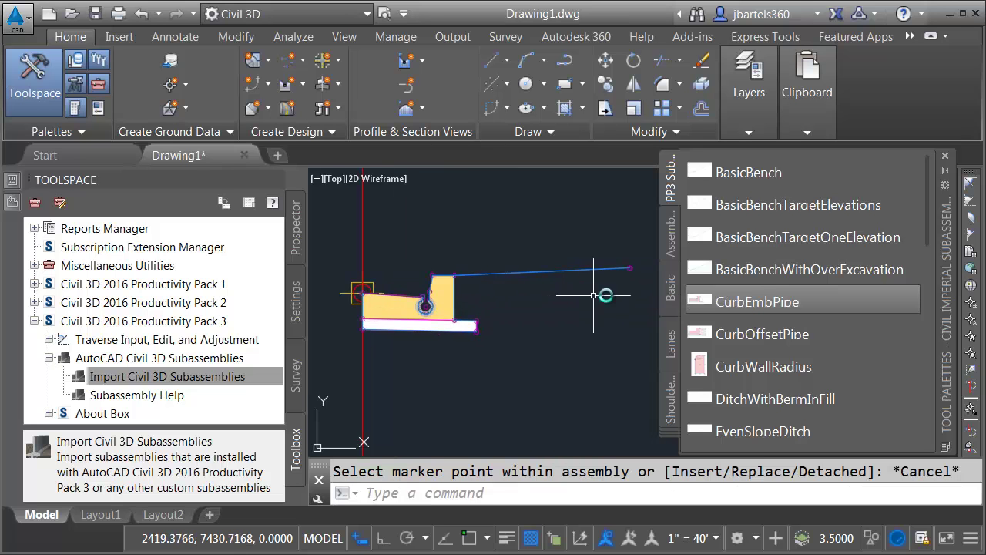
Step: Read the BasicLane help page from the Basic palette, then close the Help window
left_click(670, 287)
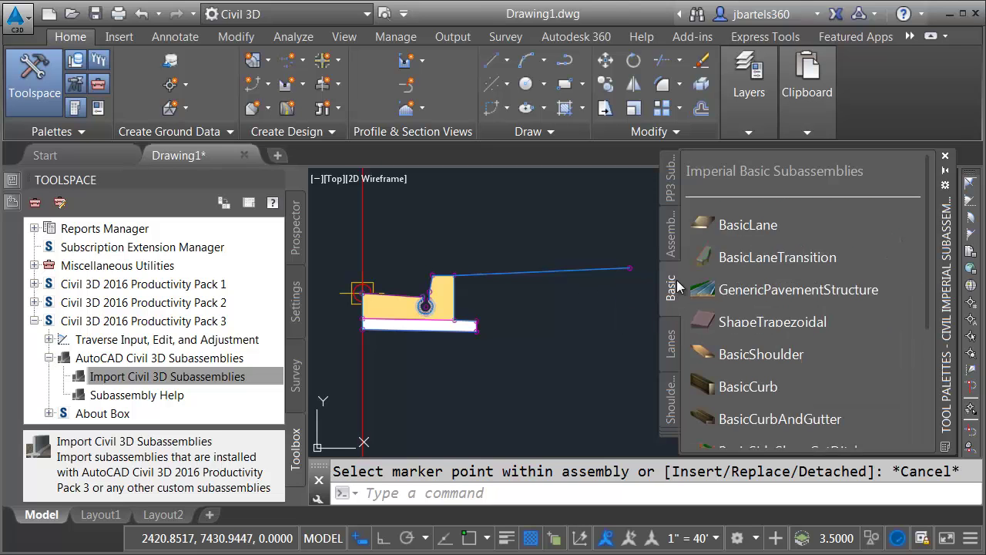
right_click(734, 225)
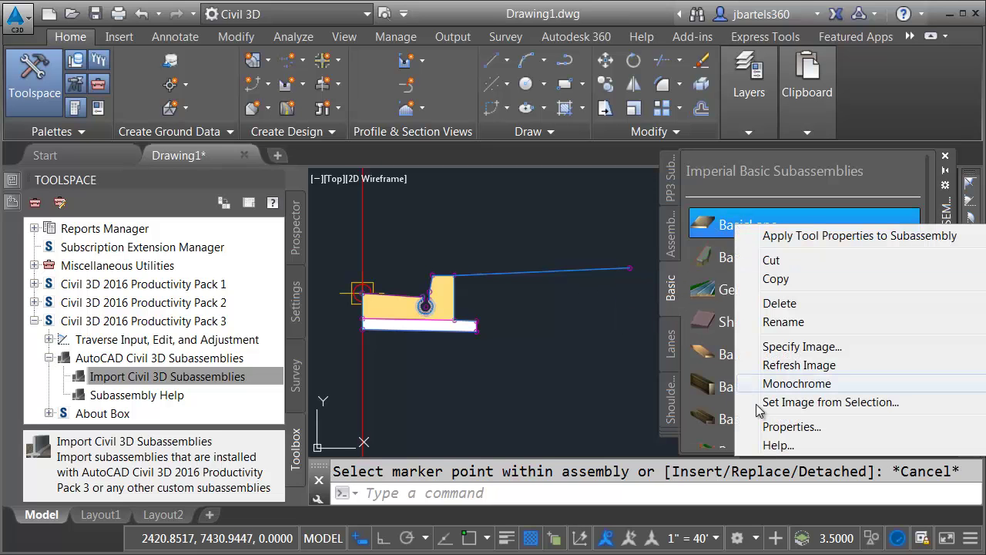
left_click(768, 445)
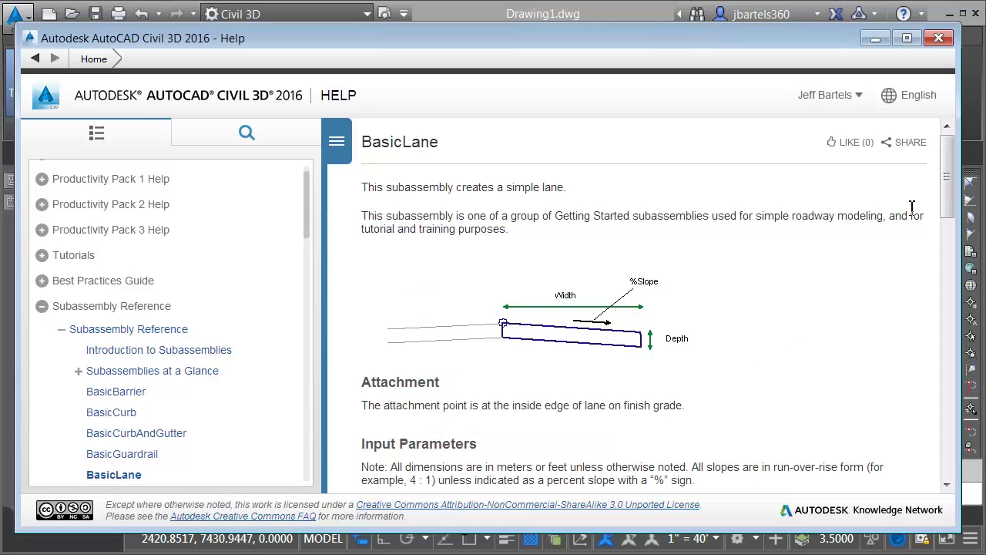
left_click_drag(947, 182, 951, 154)
left_click(938, 38)
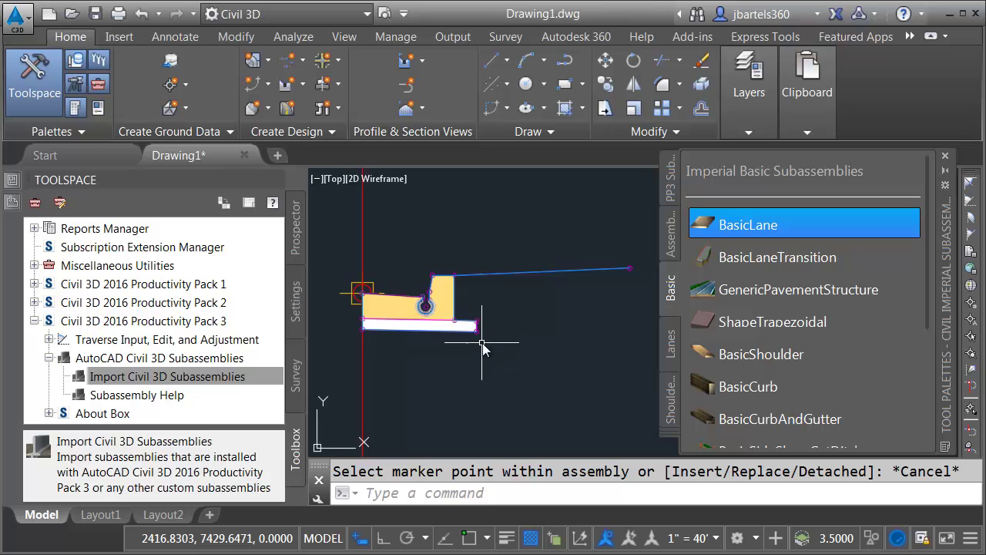
double_click(128, 396)
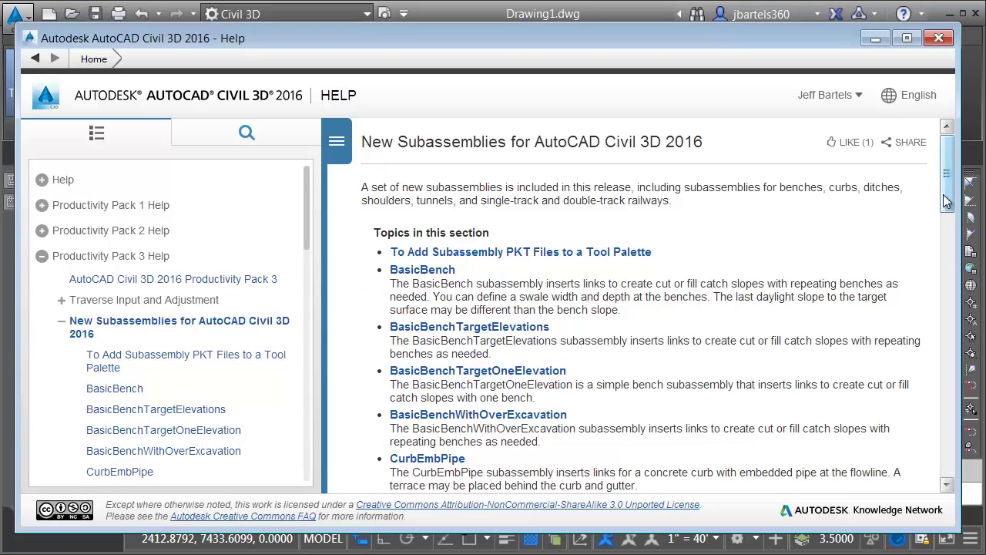
left_click_drag(946, 198, 947, 227)
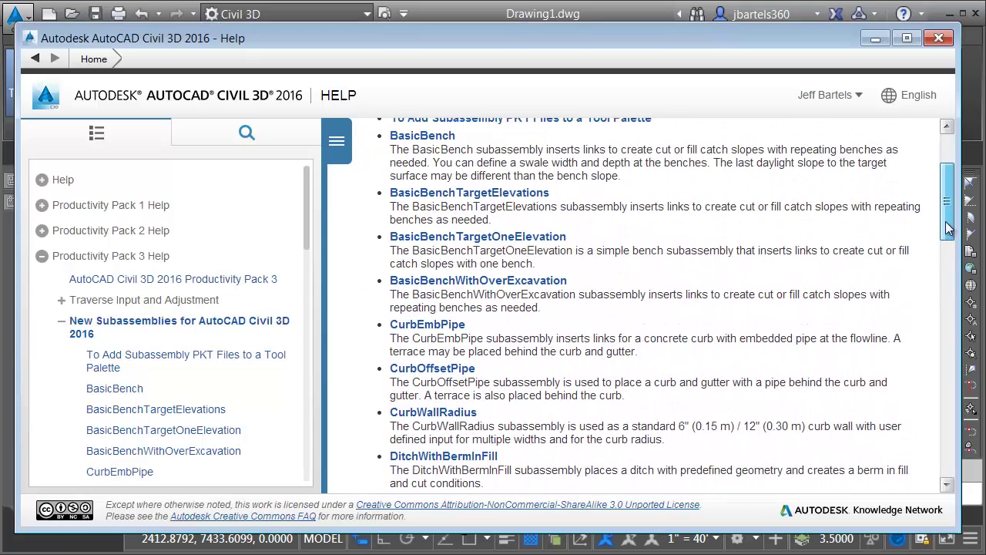
left_click(442, 328)
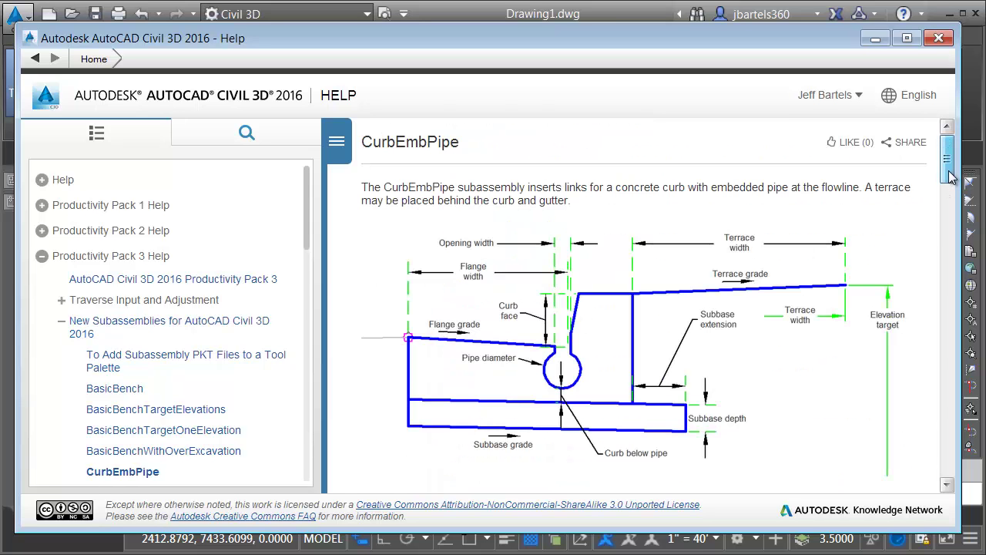
mouse_move(949, 177)
left_mouse_down()
mouse_move(950, 361)
mouse_move(950, 166)
left_mouse_up()
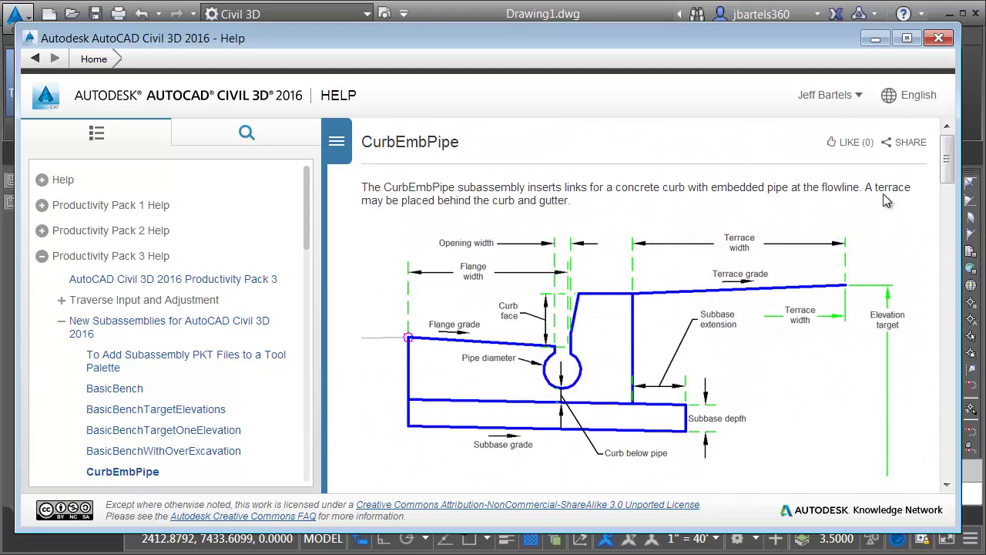
left_click(938, 39)
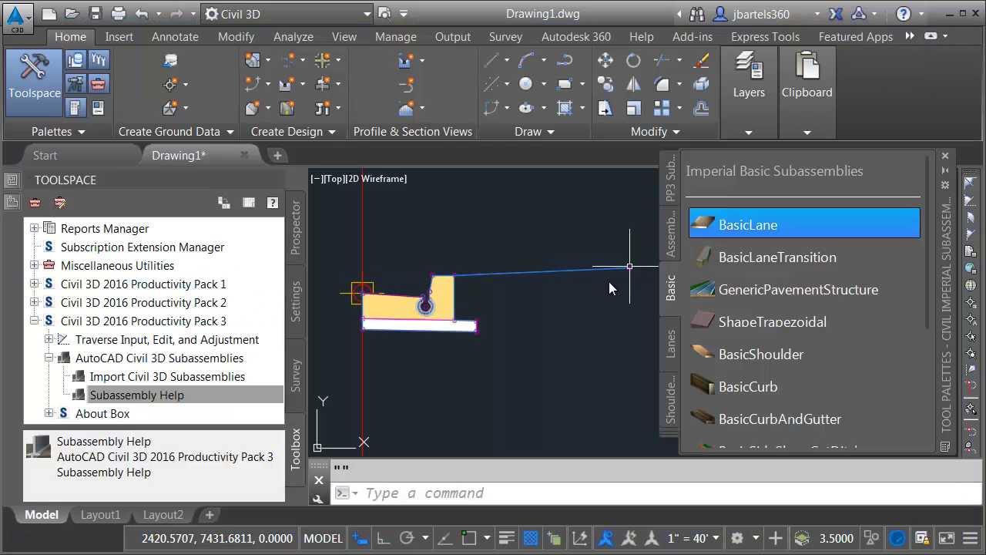
Step: Switch the tool palettes back to the PP3 Subassemblies palette
left_click(667, 189)
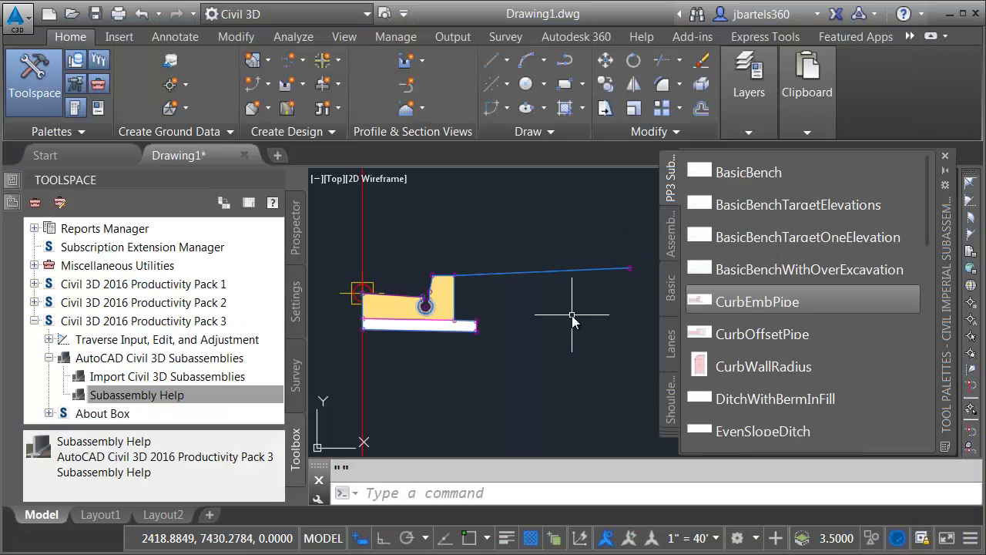